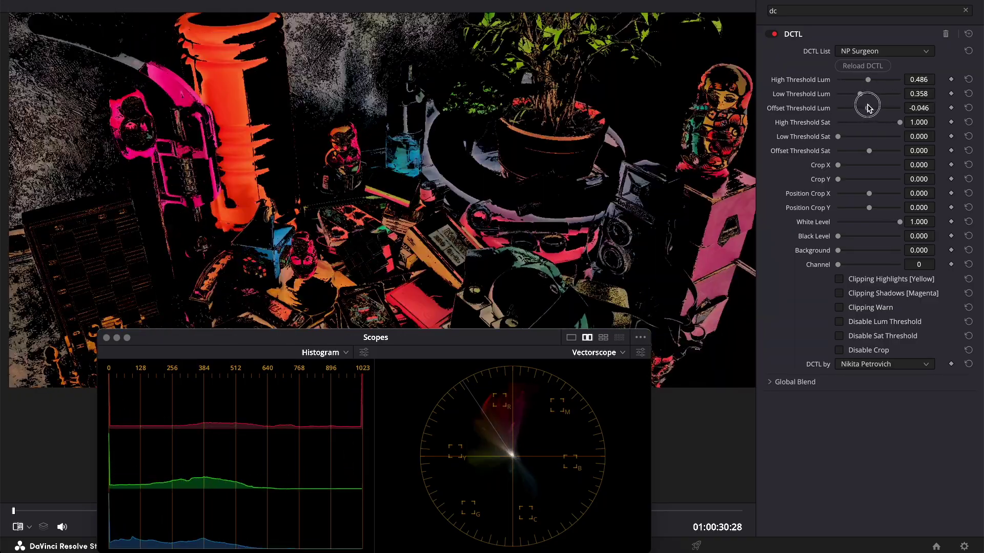
- Reset NP Surgeon, set High/Low Threshold Lum to 0.468/0.248, and view Channel 1
click(863, 65)
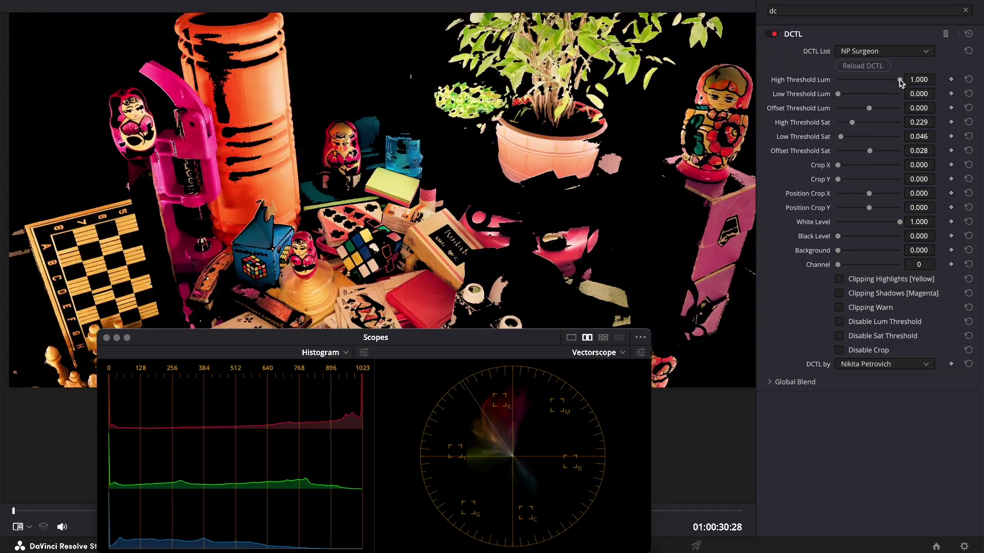
mouse_move(900, 80)
mouse_down()
mouse_move(874, 78)
mouse_move(854, 94)
mouse_up()
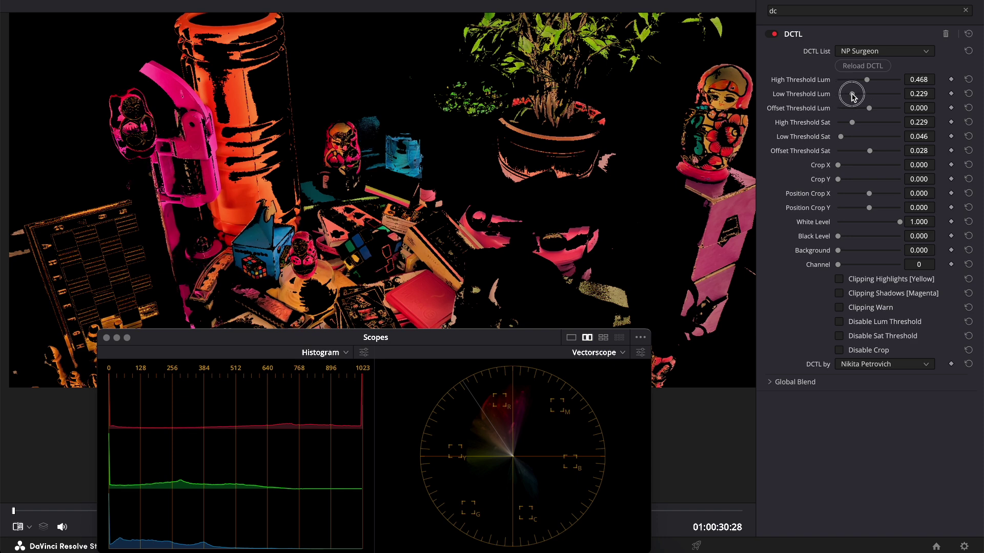
mouse_move(837, 164)
mouse_down()
mouse_move(865, 164)
mouse_move(878, 179)
mouse_move(858, 193)
mouse_move(861, 207)
mouse_up()
drag(840, 266, 899, 268)
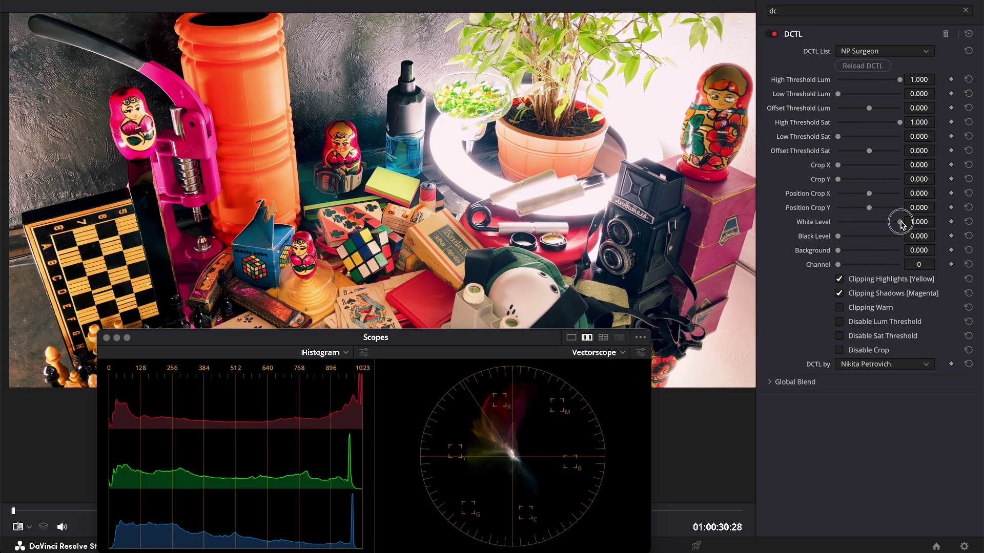
- Lower the White Level to 0.596 to reveal highlight clipping
drag(901, 225, 846, 241)
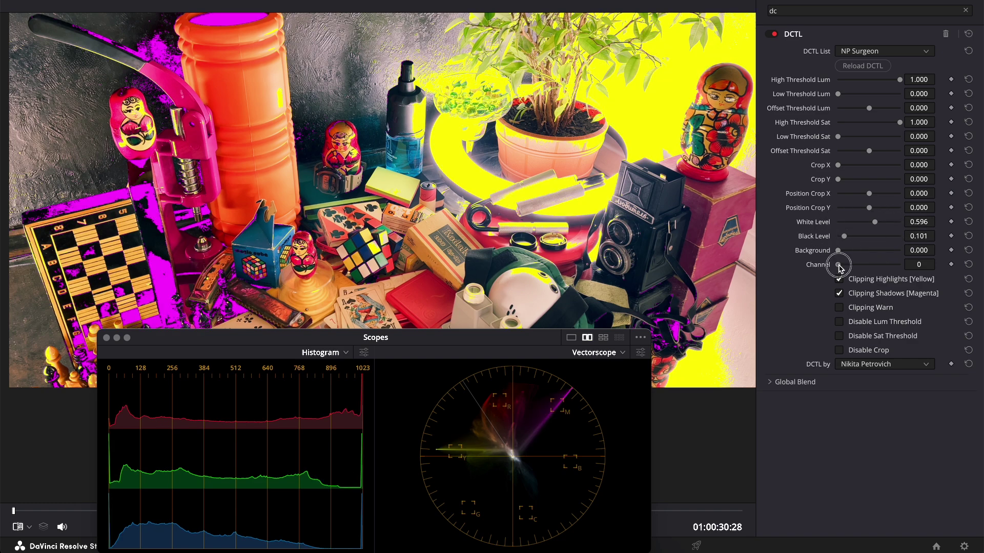
- Change the Channel view to show red only, then blue
drag(839, 265, 874, 265)
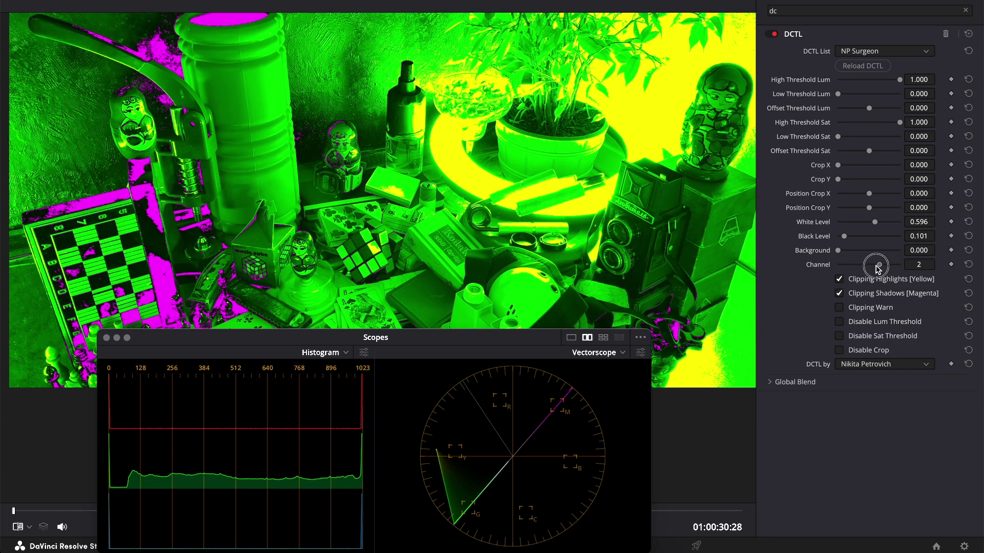
mouse_move(877, 267)
mouse_down()
mouse_move(896, 269)
mouse_move(867, 273)
mouse_up()
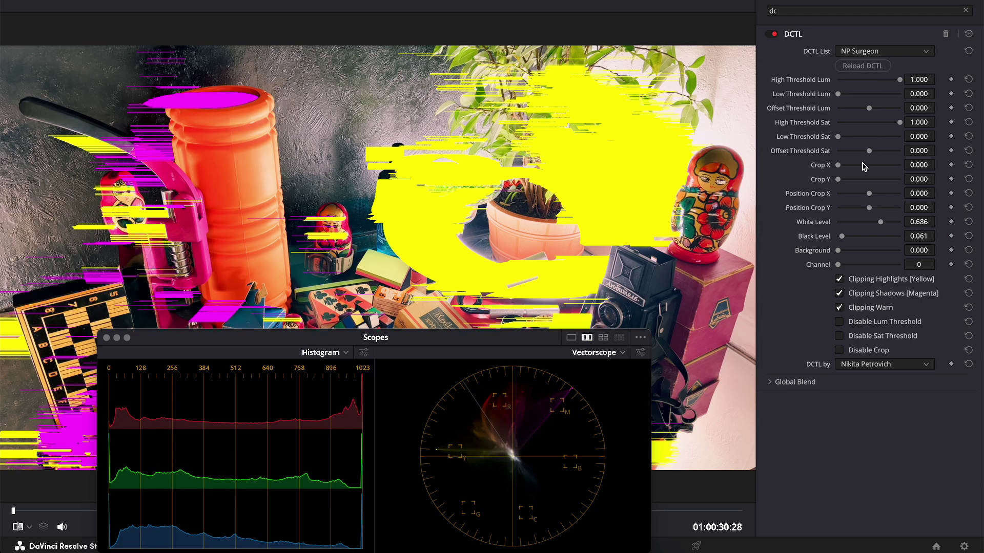
- Set Crop X to 0.569 to narrow the image from the sides
mouse_move(838, 165)
mouse_down()
mouse_move(873, 164)
mouse_move(881, 179)
mouse_up()
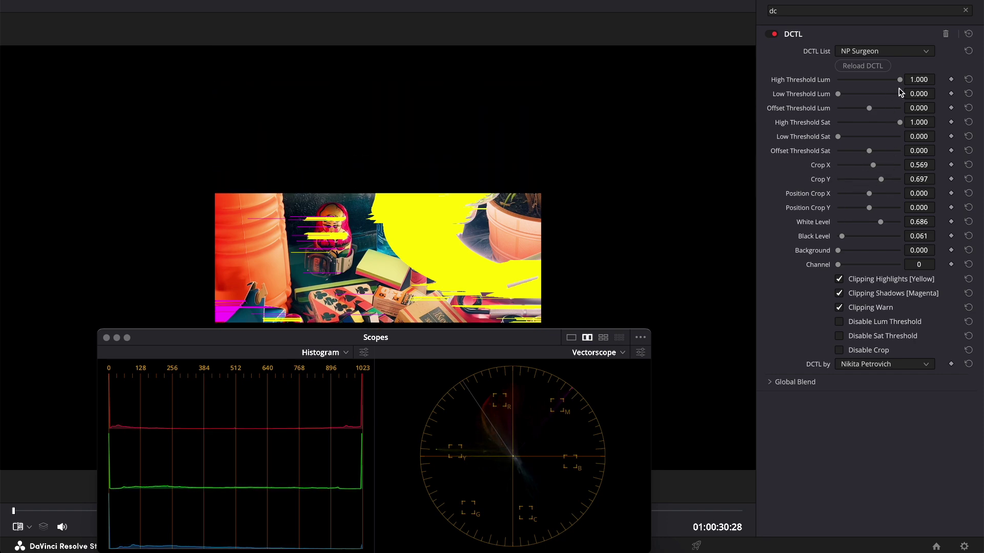
- Crop the image vertically to a small rectangle and adjust the surrounding Background level
drag(838, 251, 911, 266)
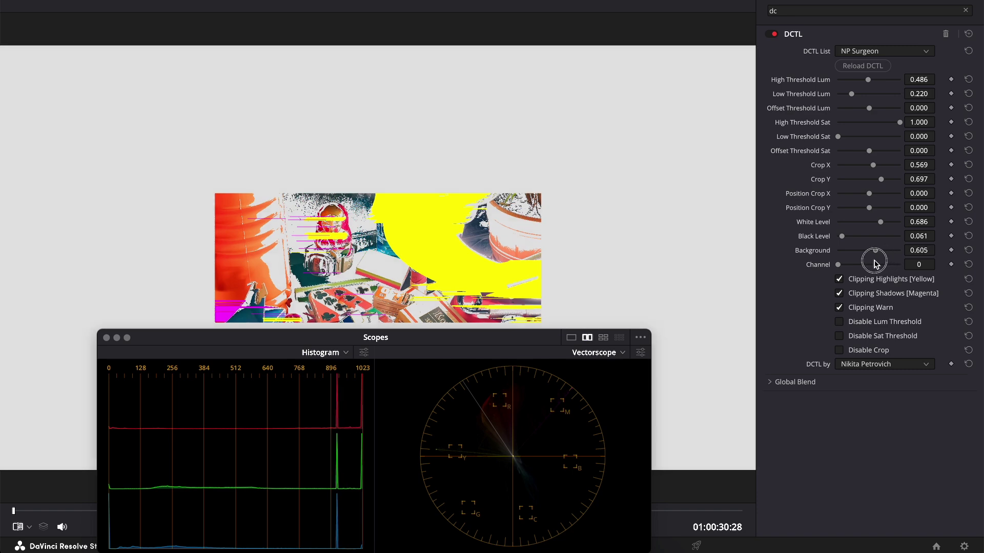
drag(911, 266, 826, 266)
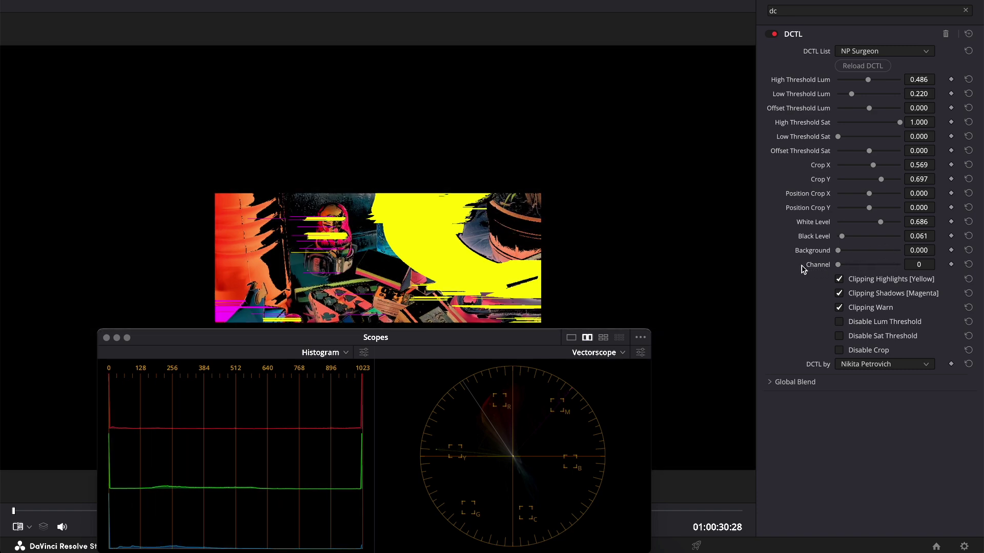